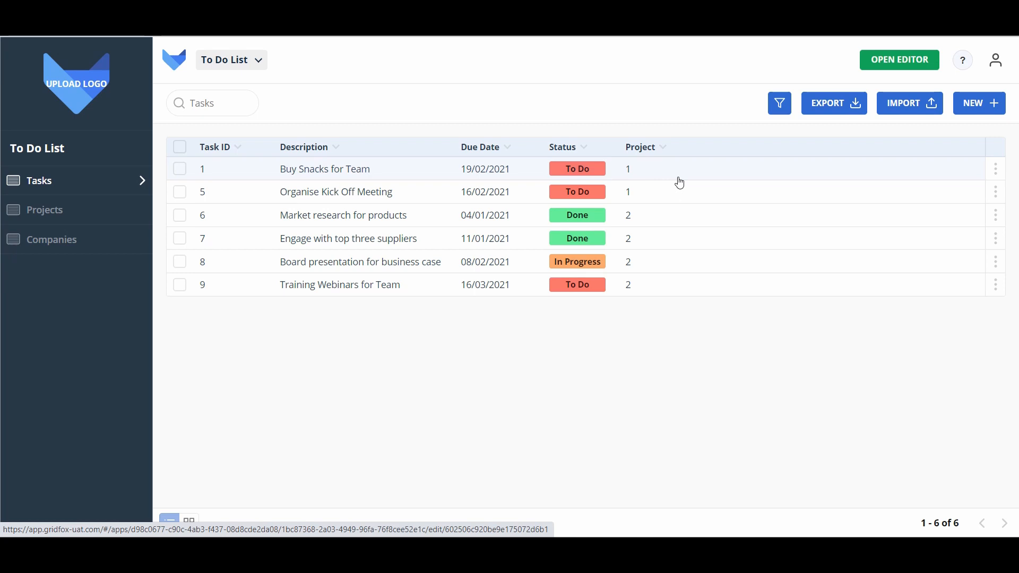
- View the blank task creation form and the edit form of the "Buy Snacks for Team" task
click(993, 116)
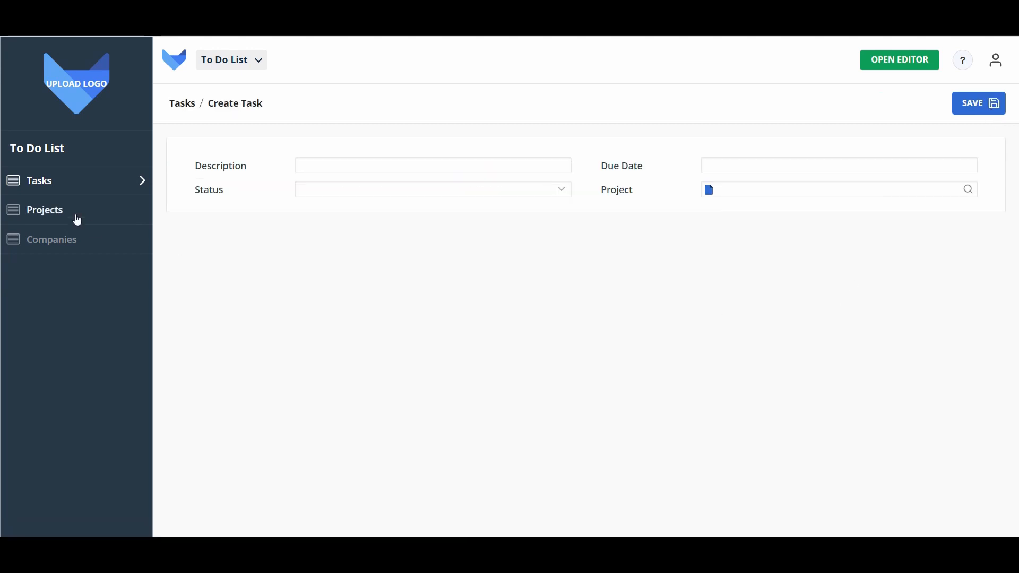
click(64, 181)
click(437, 176)
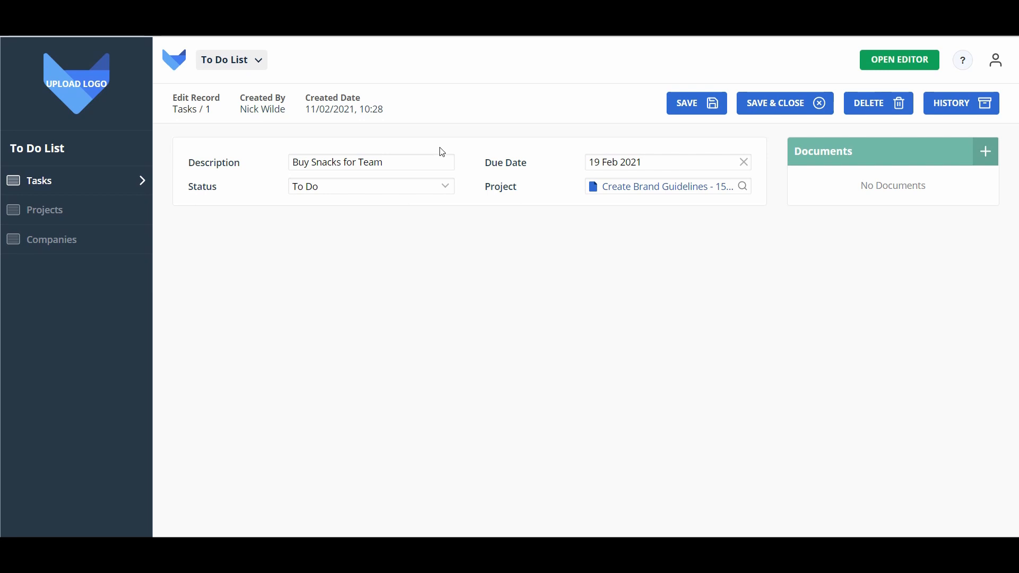
- Open the screen editor for Projects and examine its create record, edit record, search filter and search results layouts
click(912, 61)
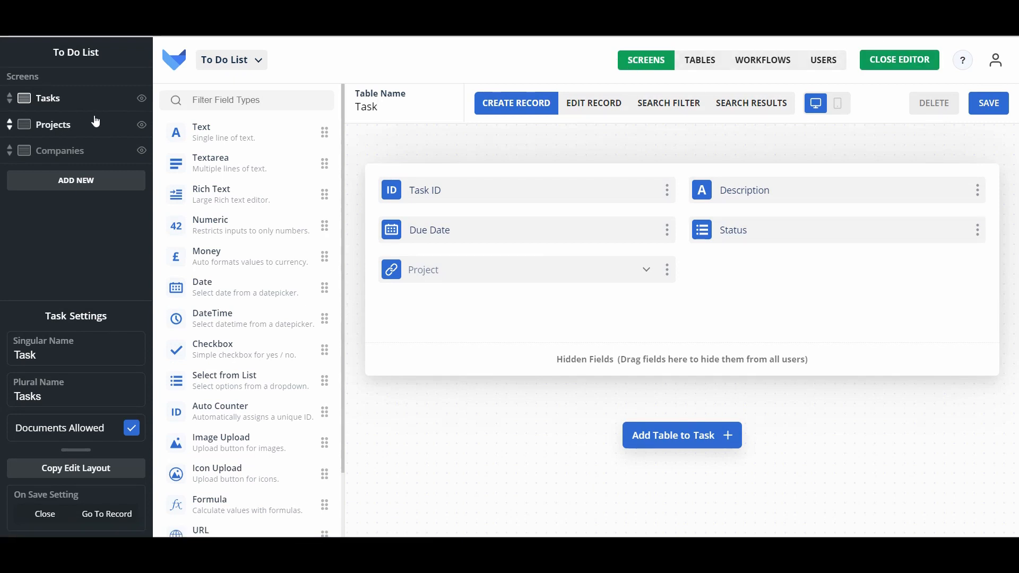
click(89, 138)
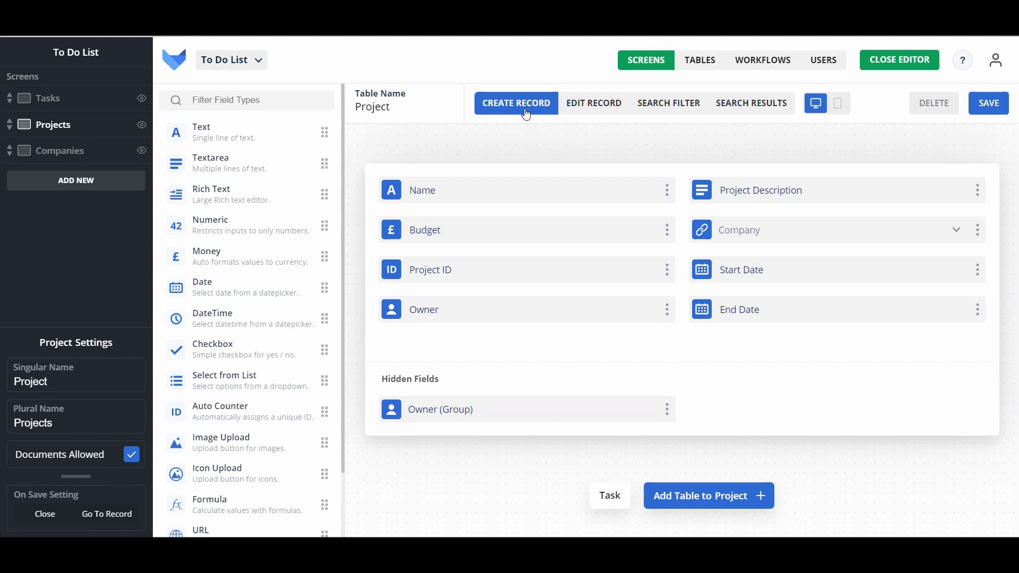
click(601, 116)
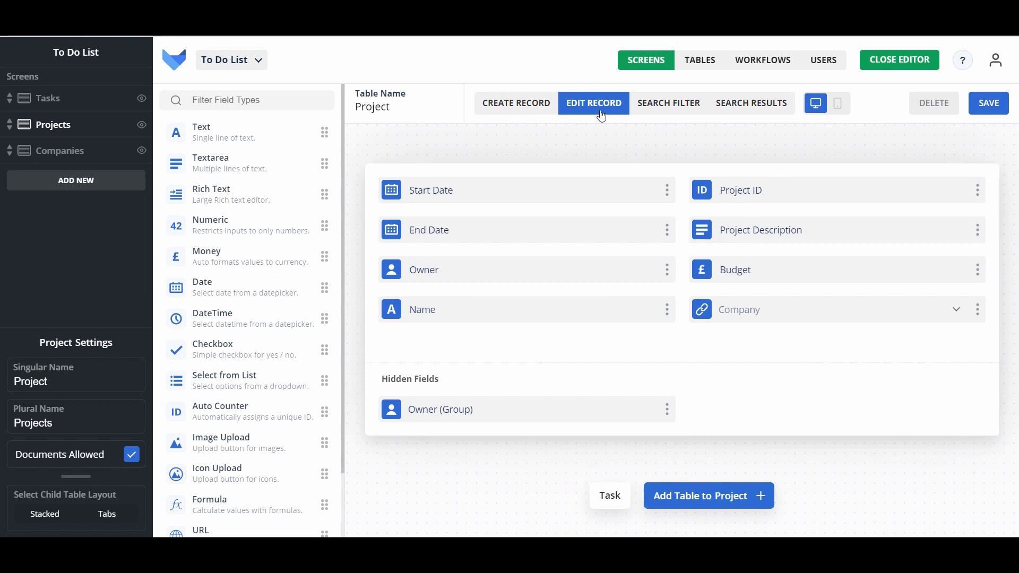
click(670, 118)
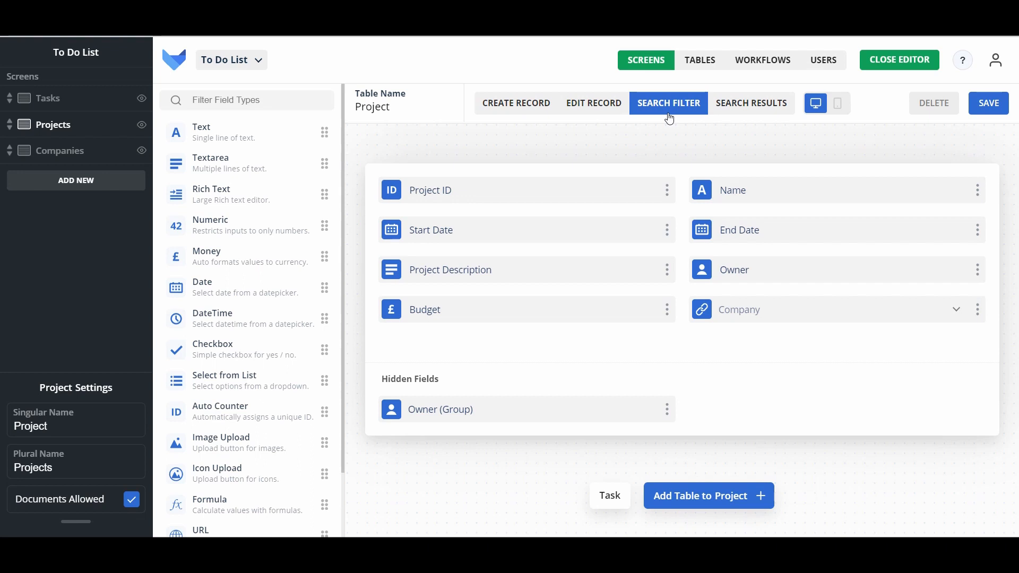
click(733, 111)
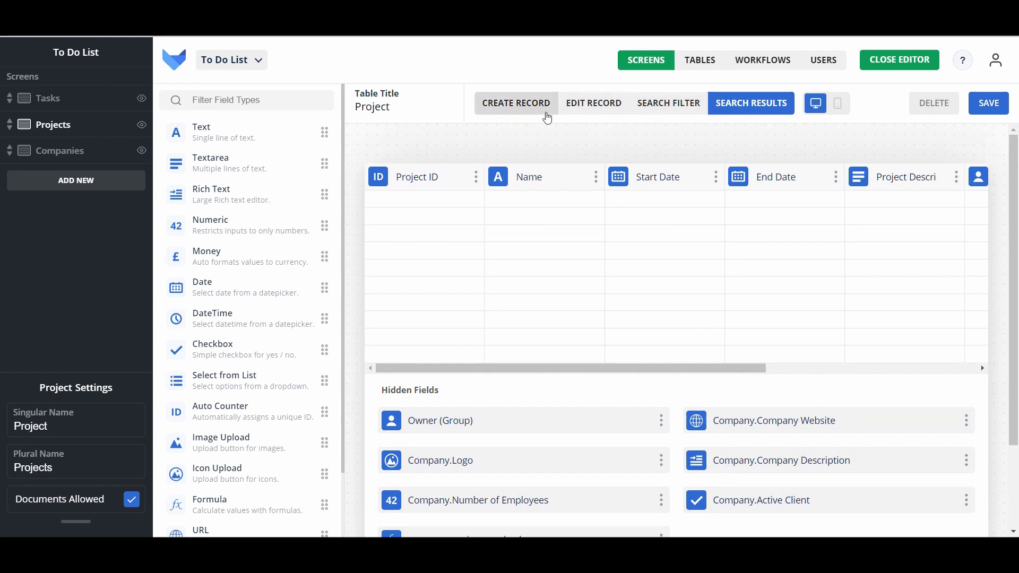
- Move the Name field down one row in the Projects create record layout and return it to first place
click(541, 114)
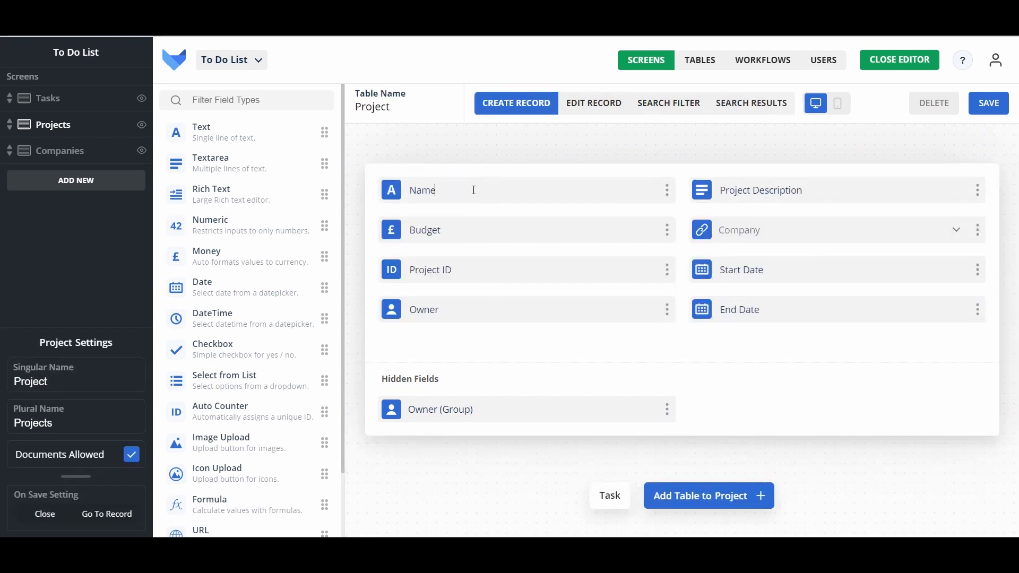
drag(471, 191, 467, 232)
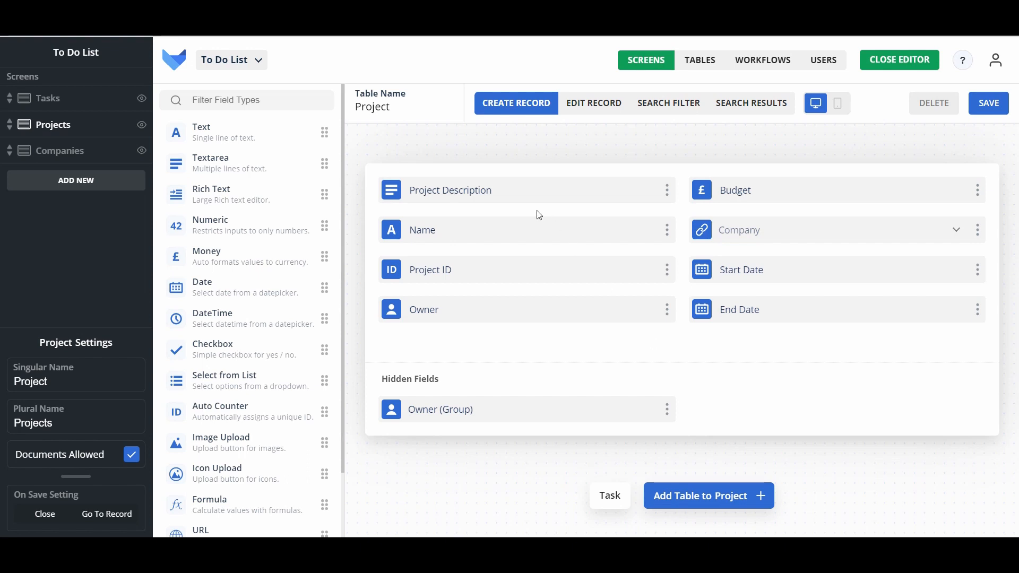
drag(535, 226, 529, 183)
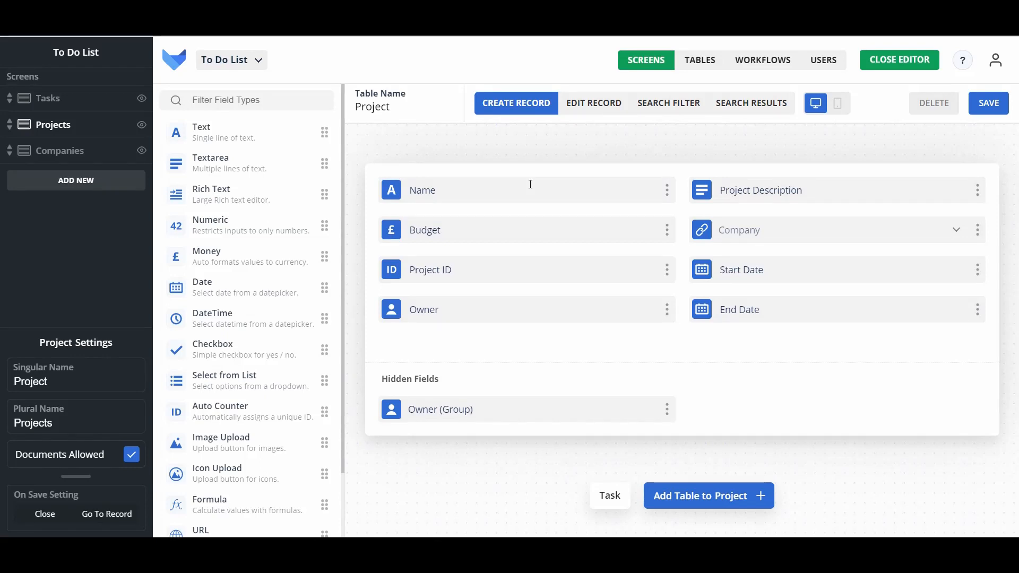
- Replace Project ID with Company.Logo as the first column of the Projects search results, hiding Project ID, and save the layout
click(760, 108)
scroll(655, 333, down, 1)
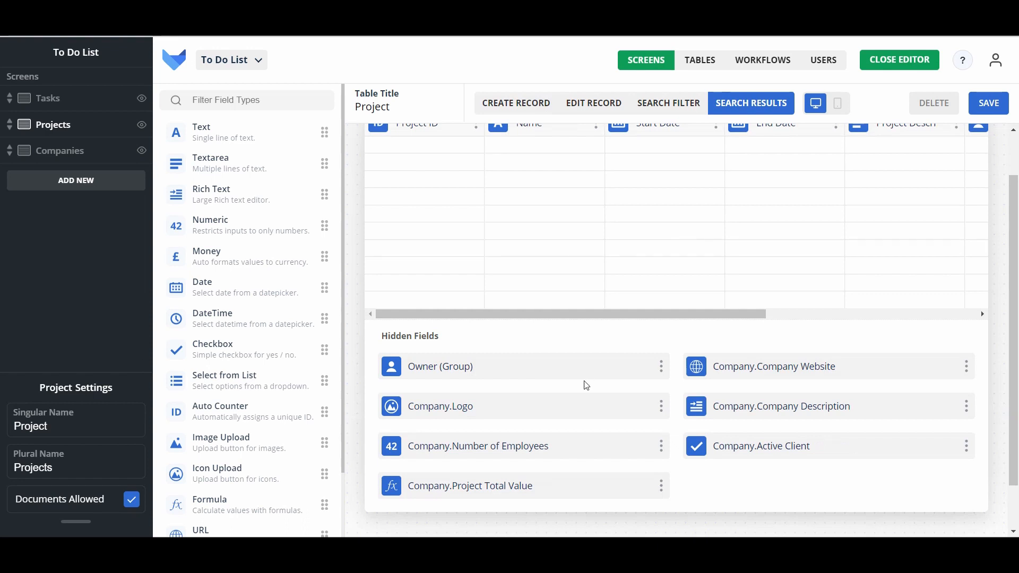
scroll(472, 416, up, 1)
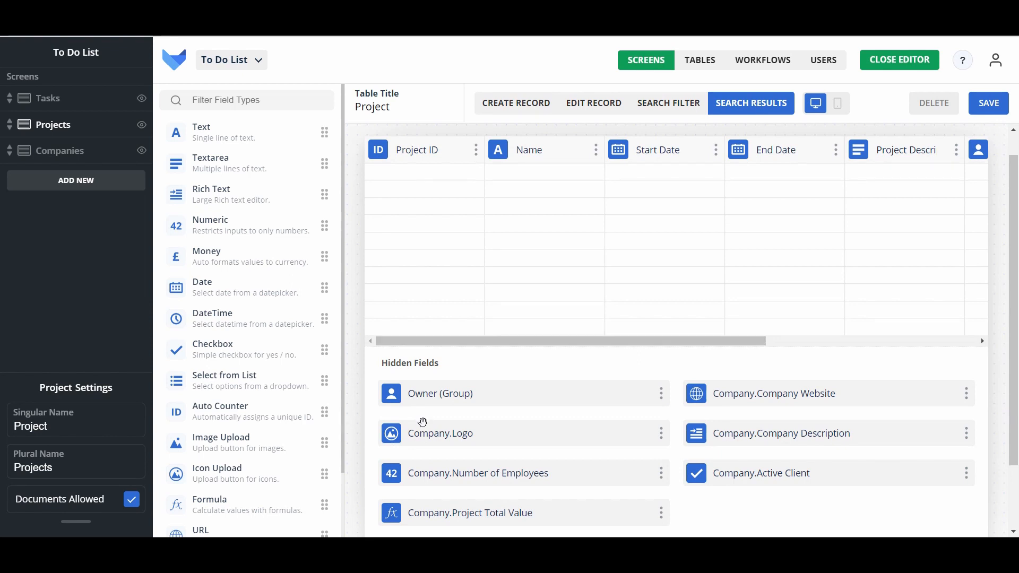
drag(416, 435, 419, 181)
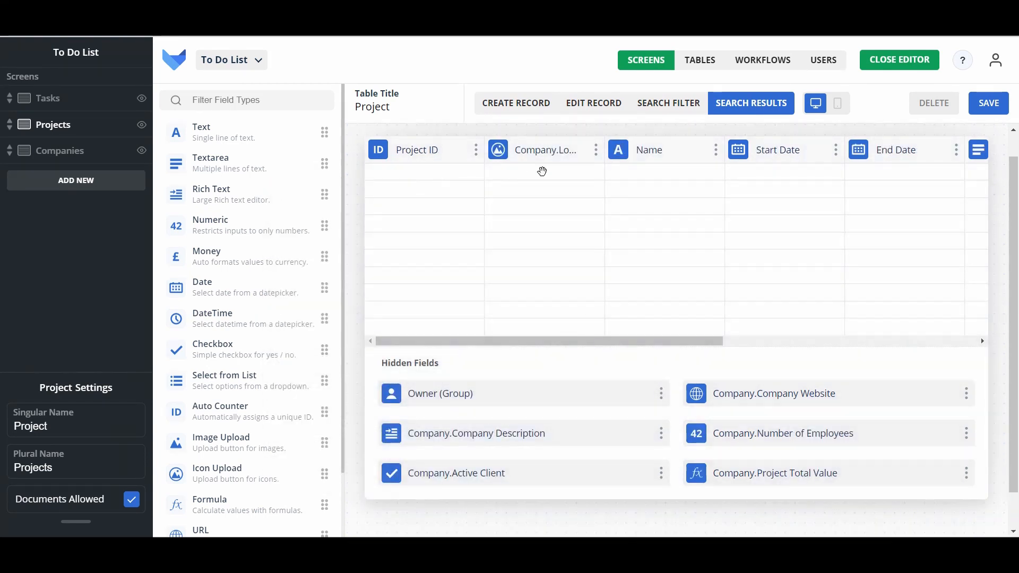
drag(467, 157, 518, 454)
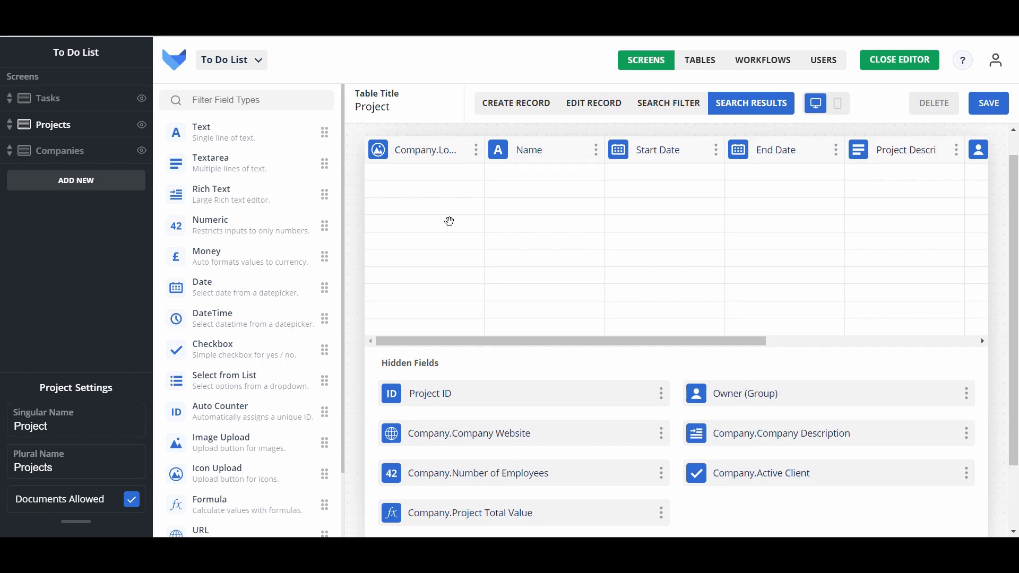
click(981, 102)
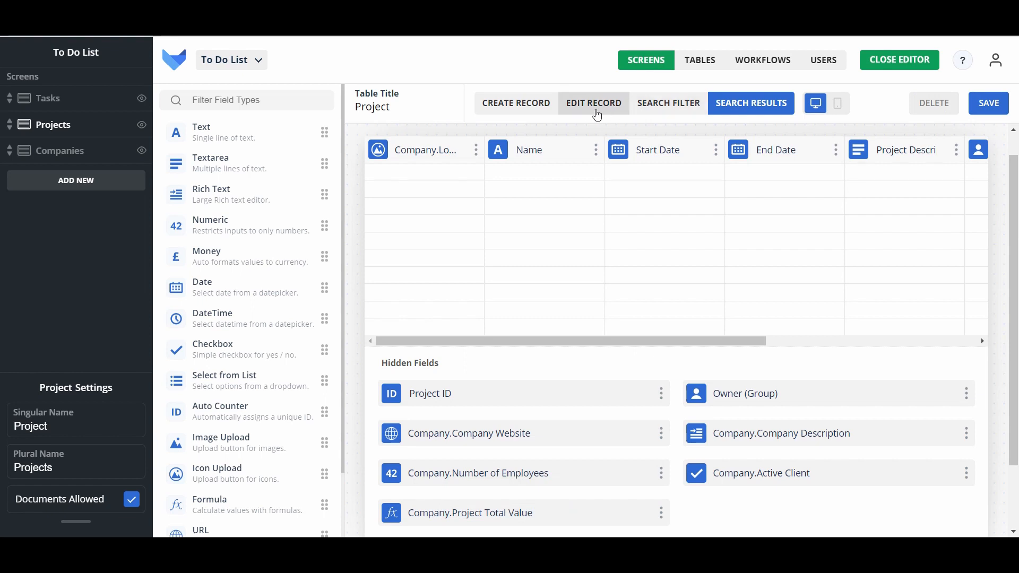
- Review the Projects edit record layout, save the screen and close the editor
click(590, 113)
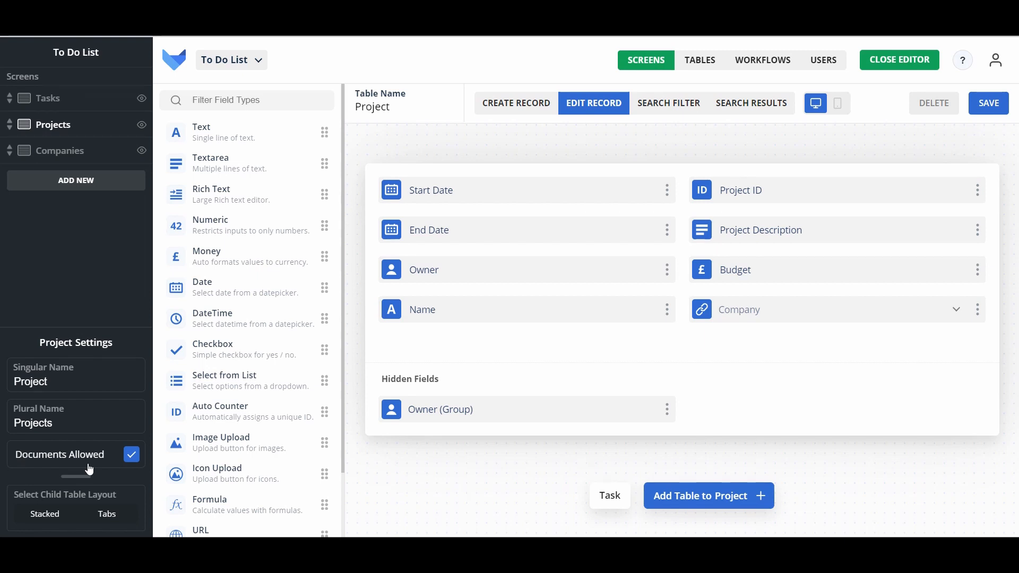
click(998, 110)
click(910, 67)
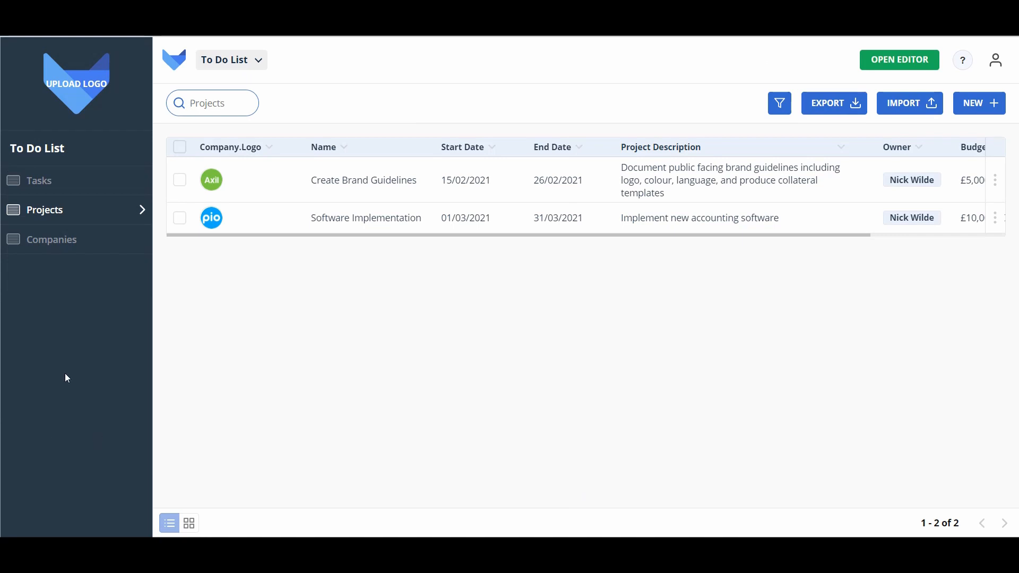
- Open the Tasks filter and set a relative Due Date condition of Current Week
click(88, 198)
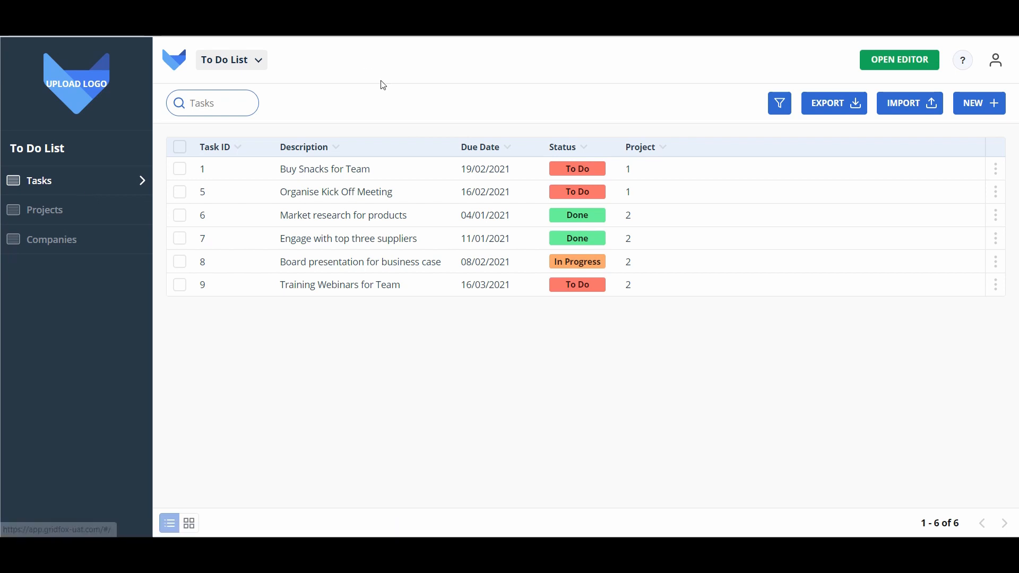
click(779, 101)
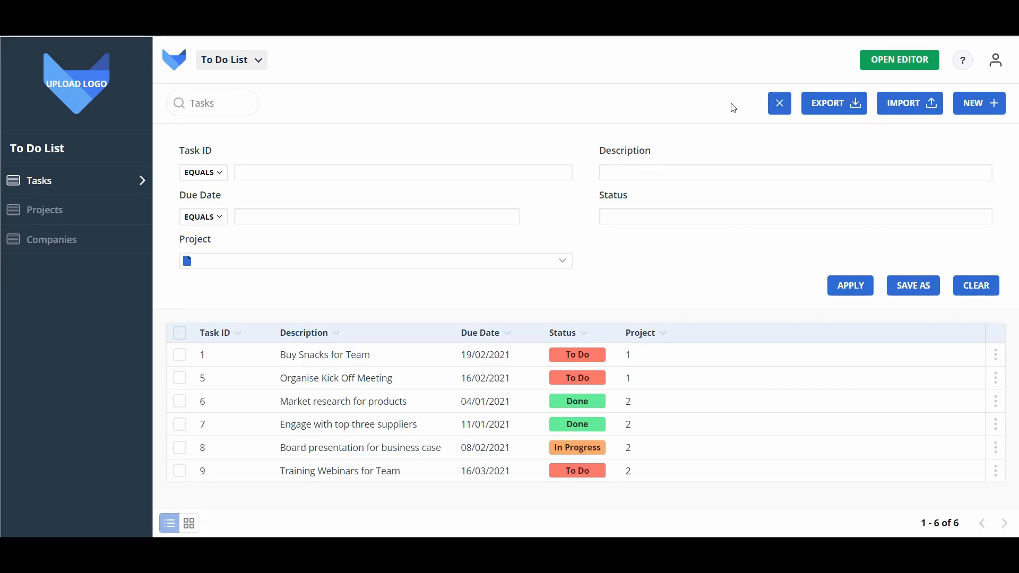
click(205, 217)
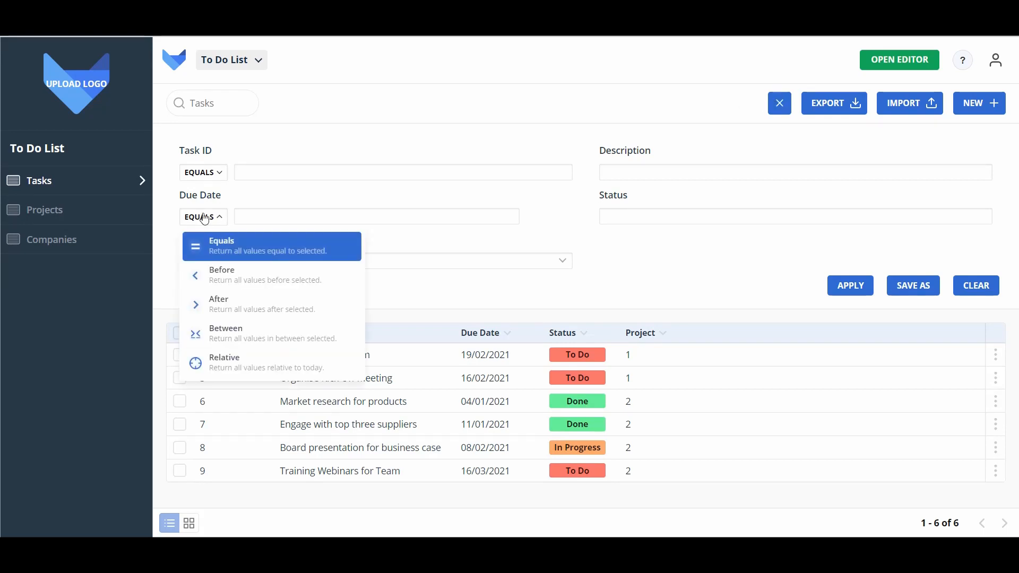
click(234, 370)
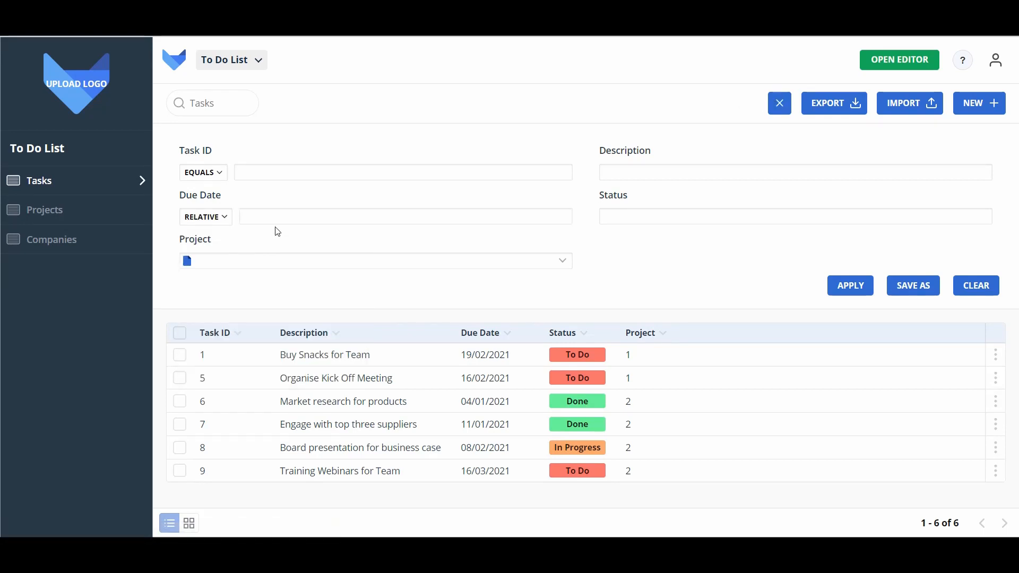
click(284, 222)
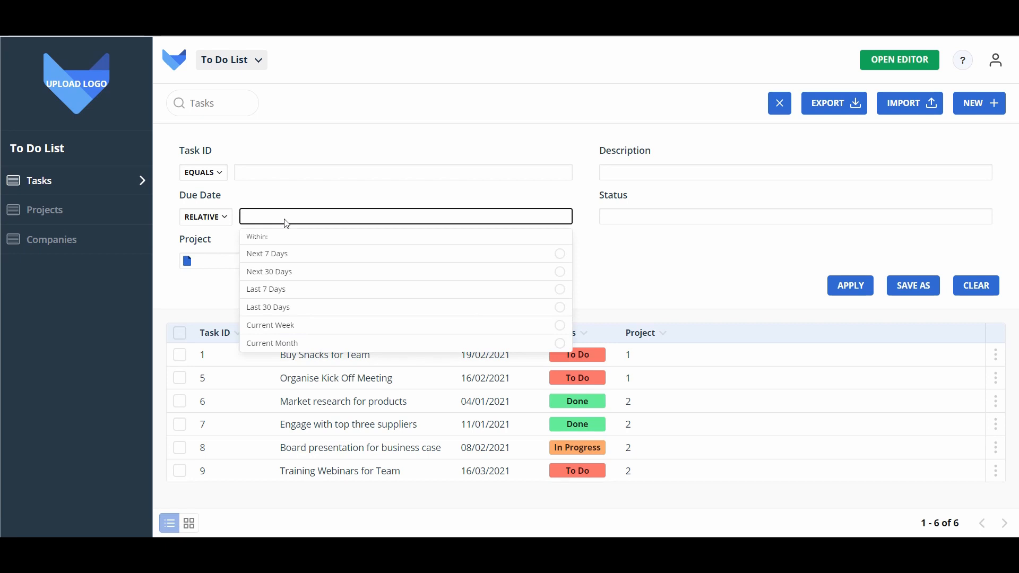
click(285, 336)
- Add the To Do and In Progress statuses to the Tasks filter and apply it
click(672, 221)
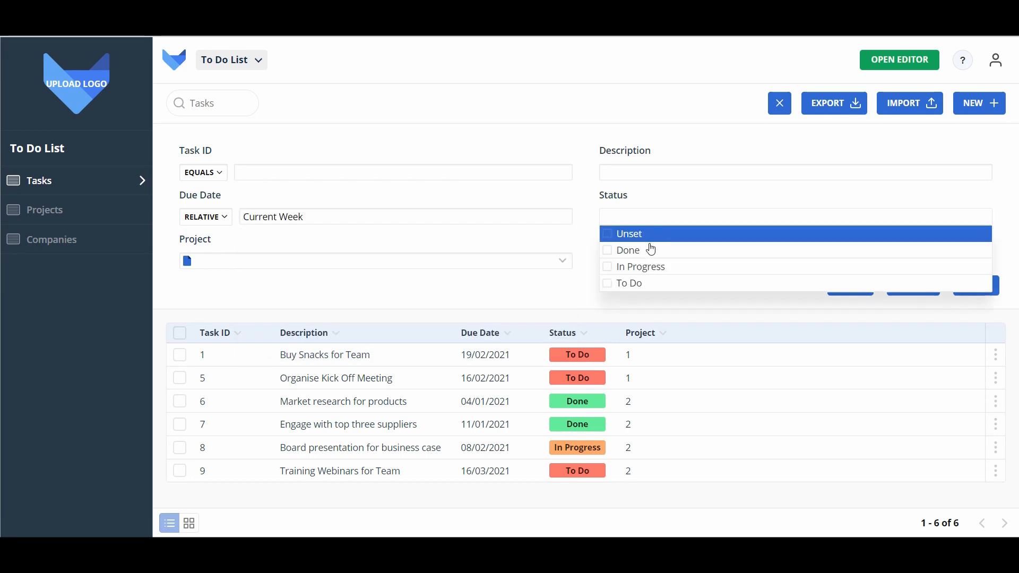
click(635, 282)
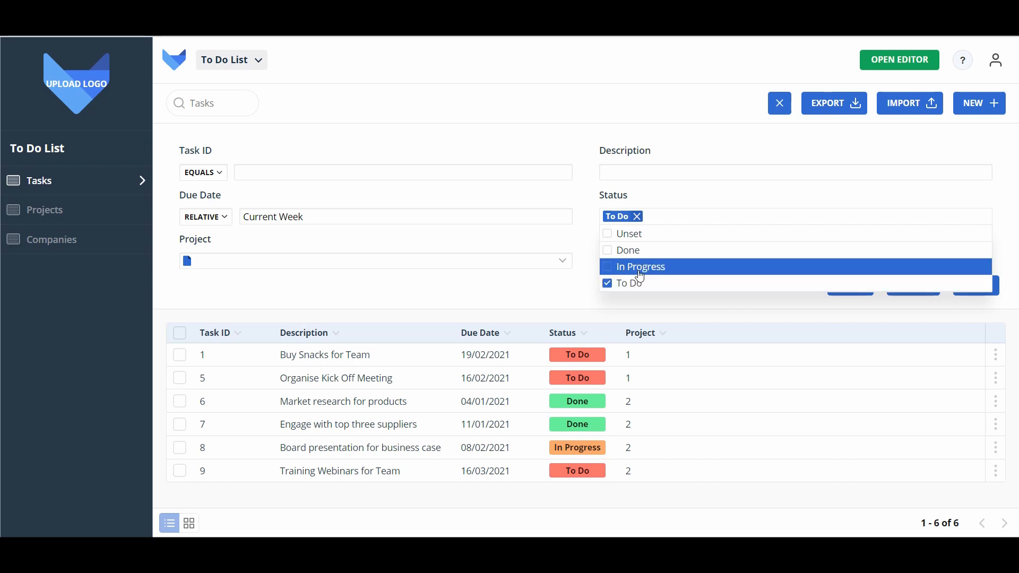
click(641, 276)
click(578, 288)
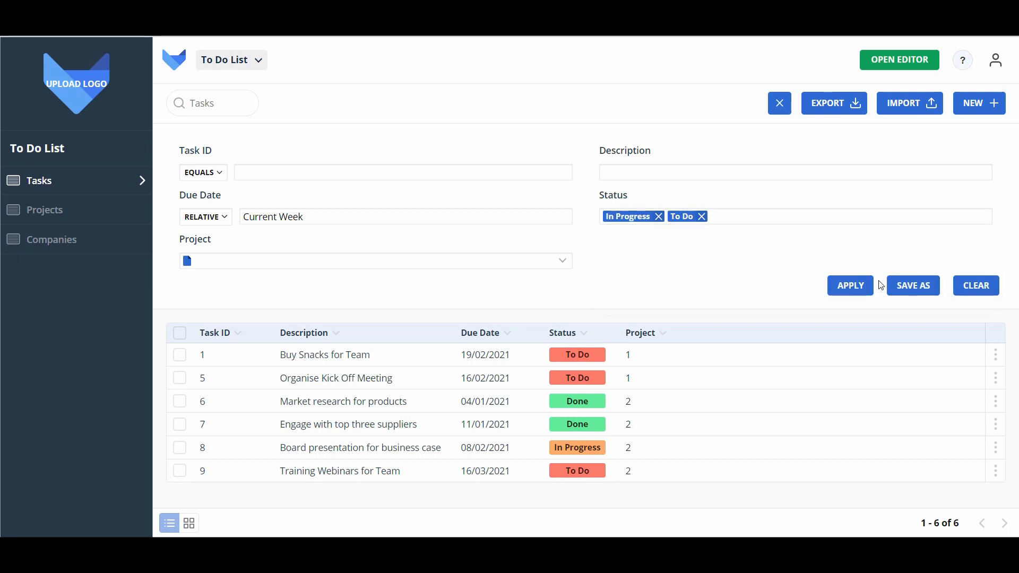
click(847, 289)
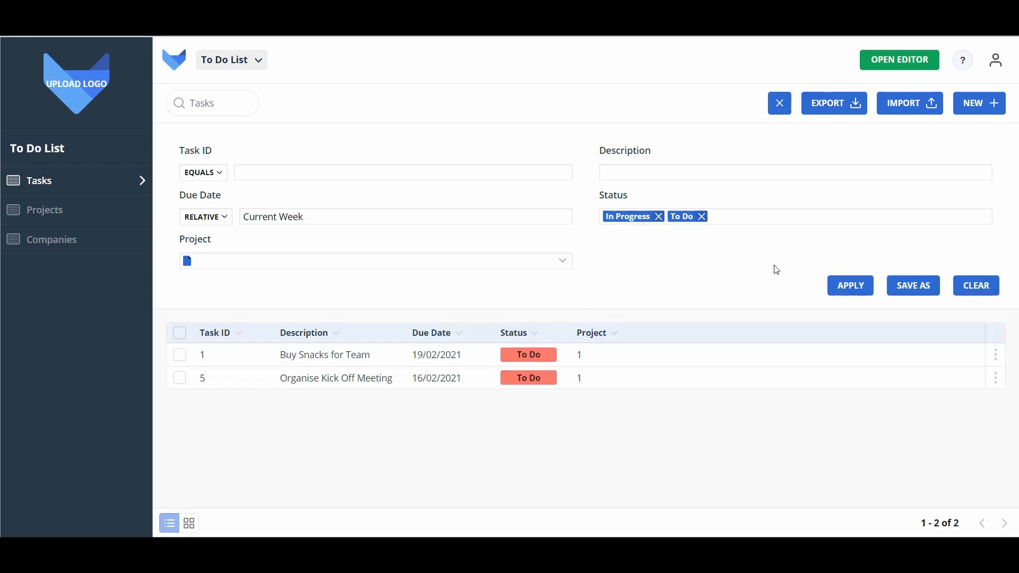
- Save the current Tasks filter under the name "Tasks due this week"
click(914, 291)
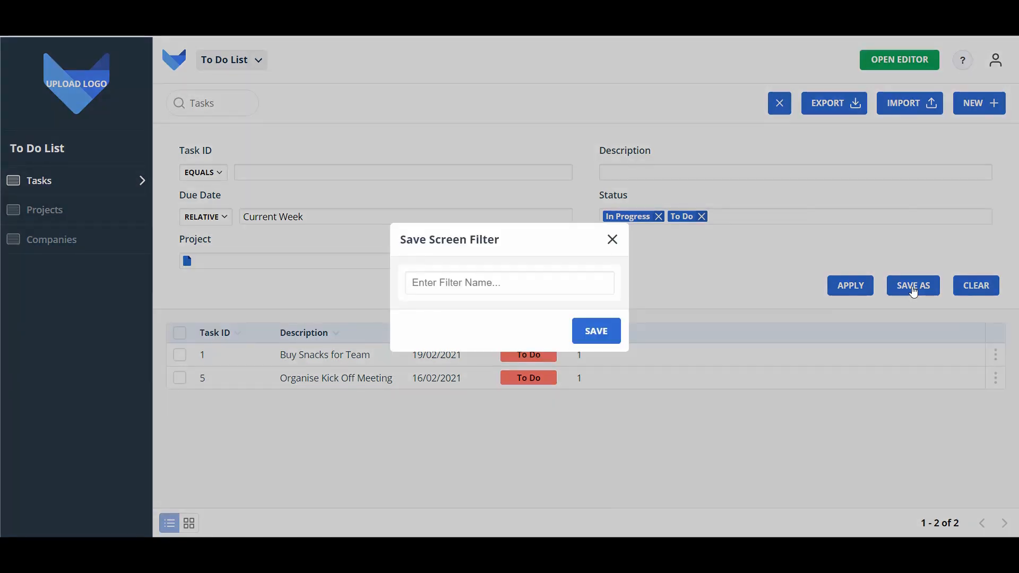
text(Tasks due this week)
click(614, 334)
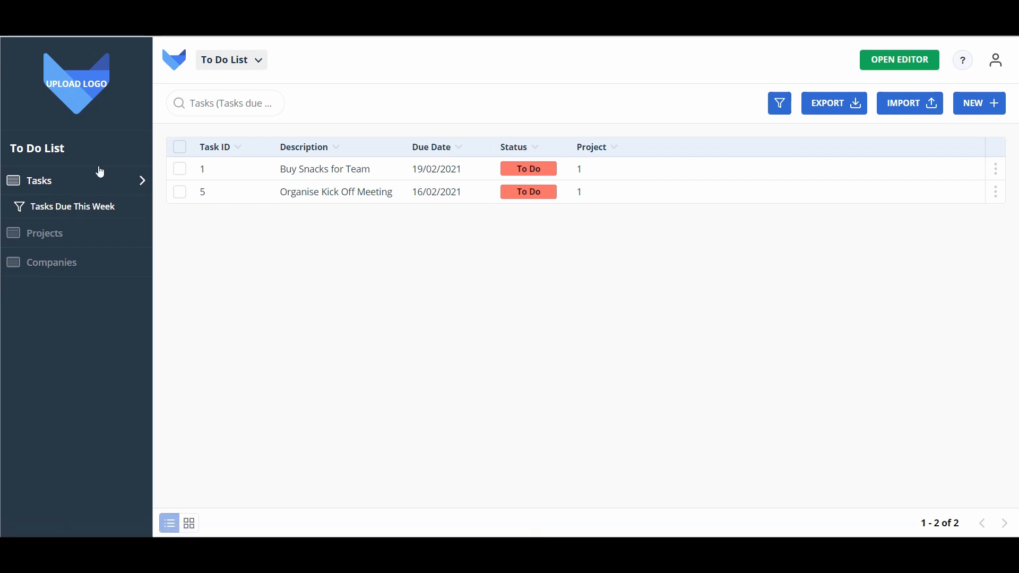
- Return to the unfiltered Tasks list and examine the filter's Task ID comparison options and the relative Due Date periods
click(109, 182)
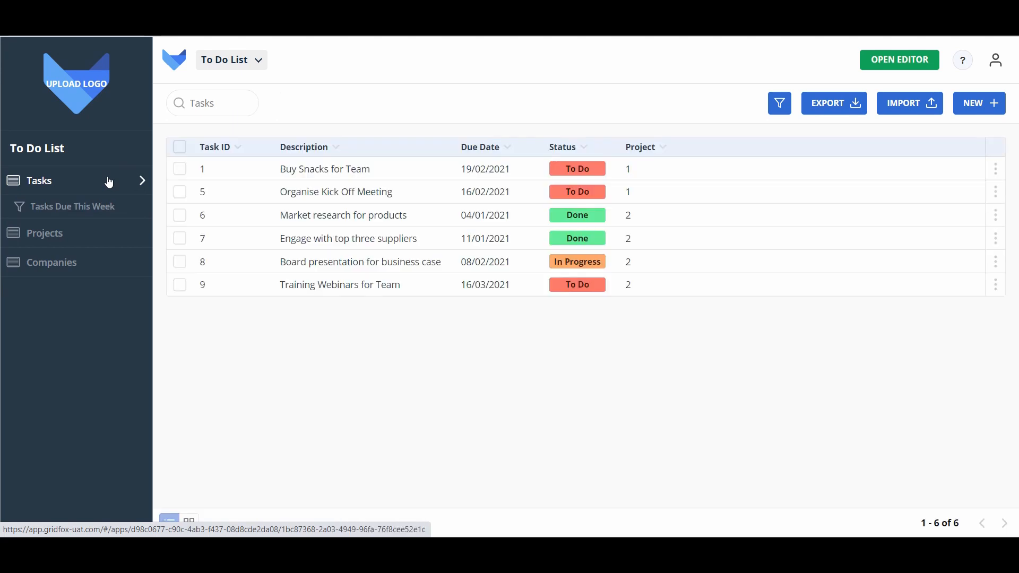
click(784, 111)
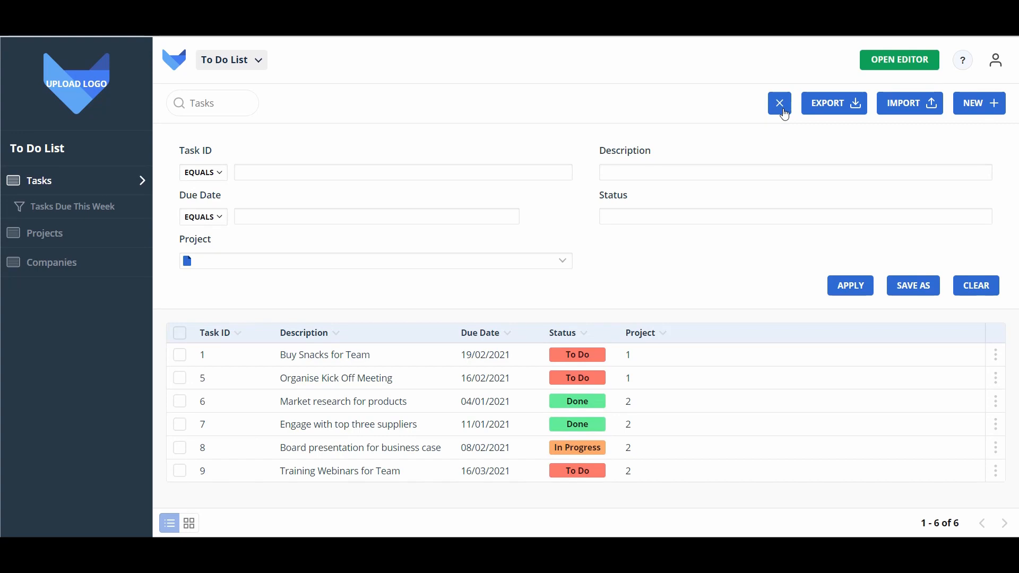
click(217, 183)
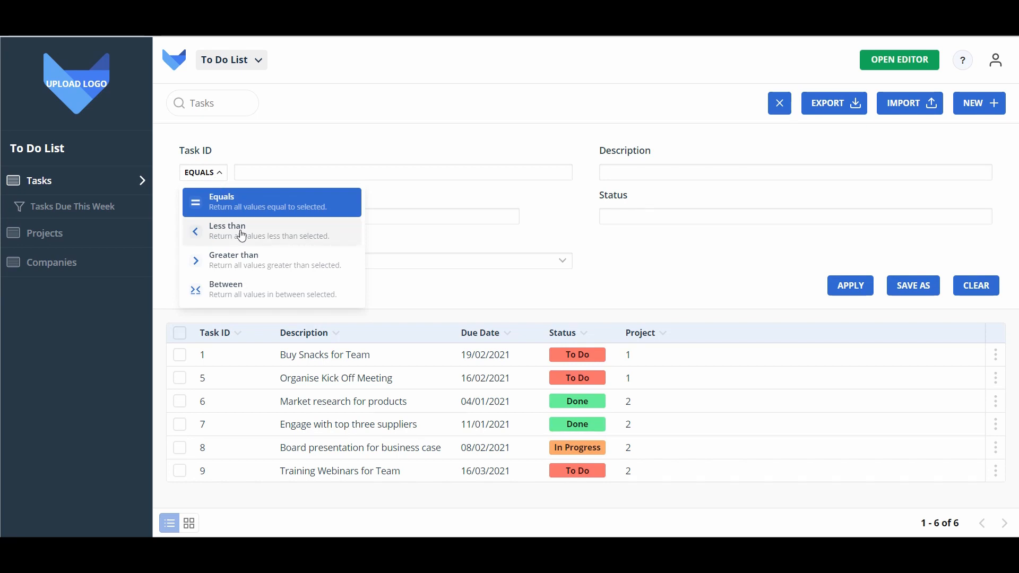
click(290, 200)
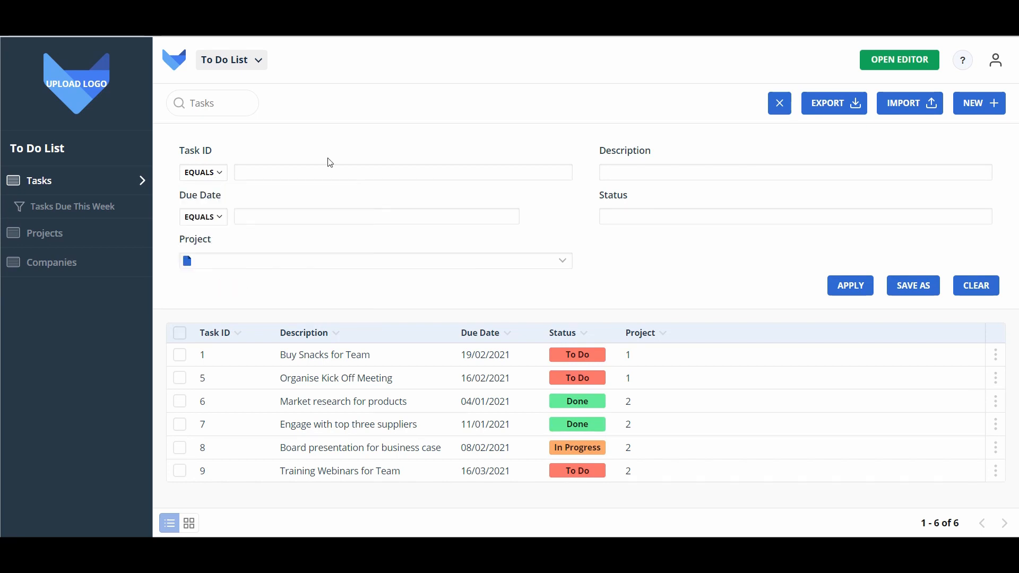
click(198, 219)
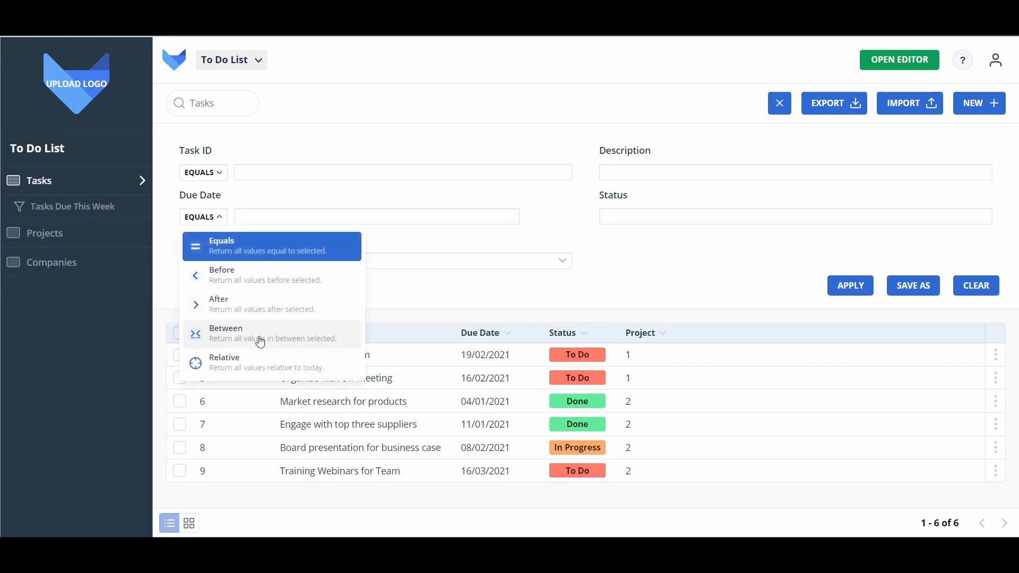
click(297, 367)
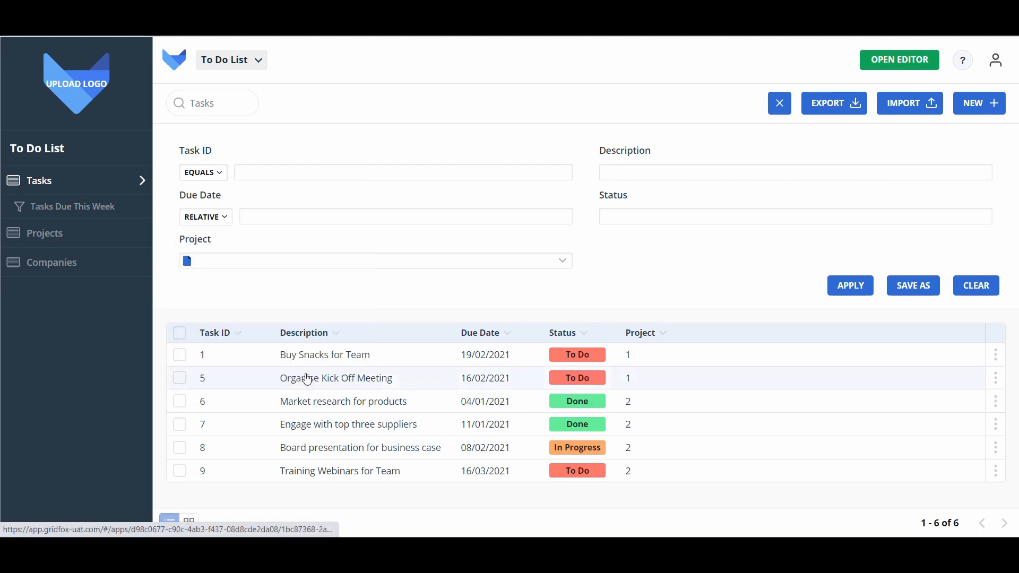
click(361, 216)
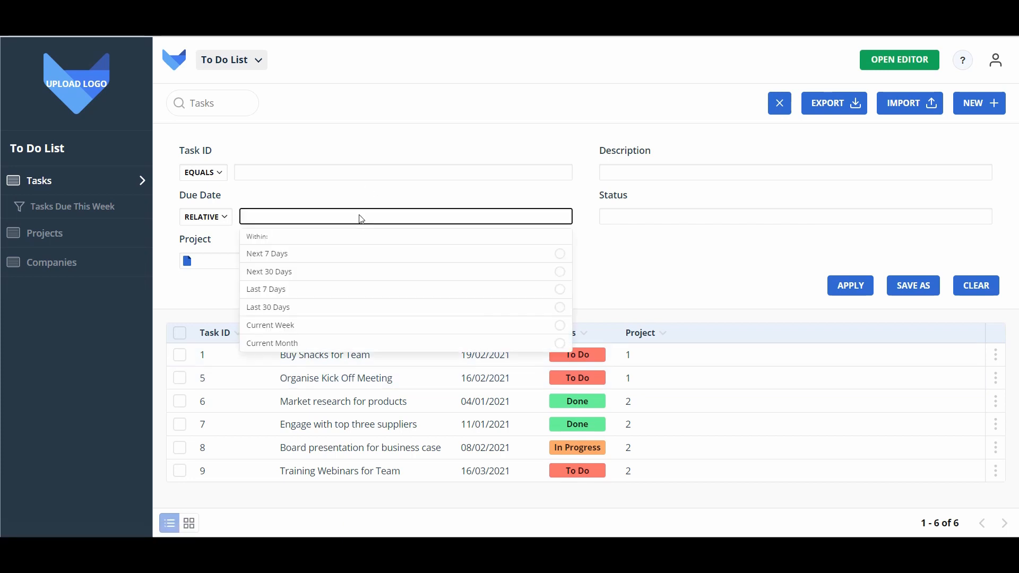